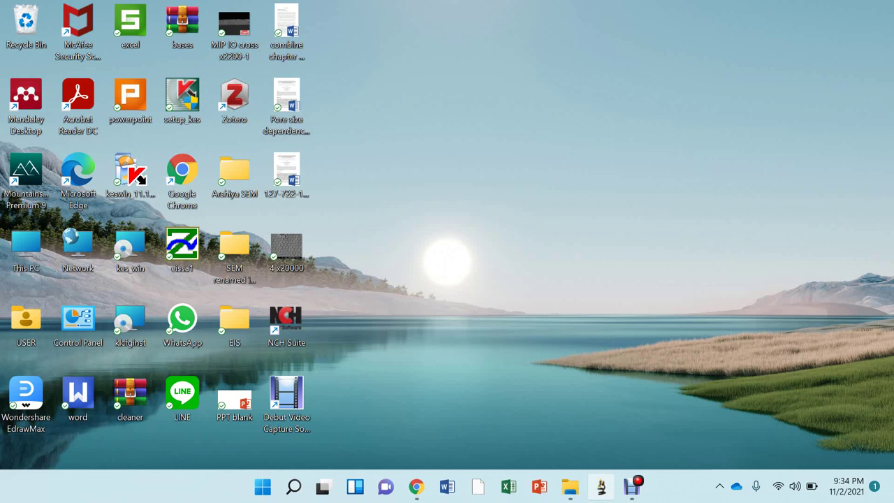
# Launch Fiji, open the SEM image 4 x20000 from the Desktop, and reposition its window so the scale bar shows
pyautogui.click(601, 487)
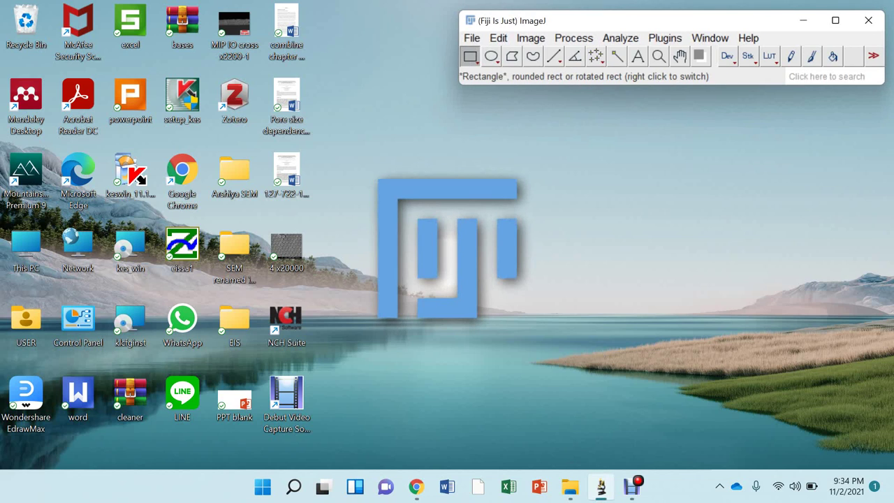
pyautogui.click(473, 38)
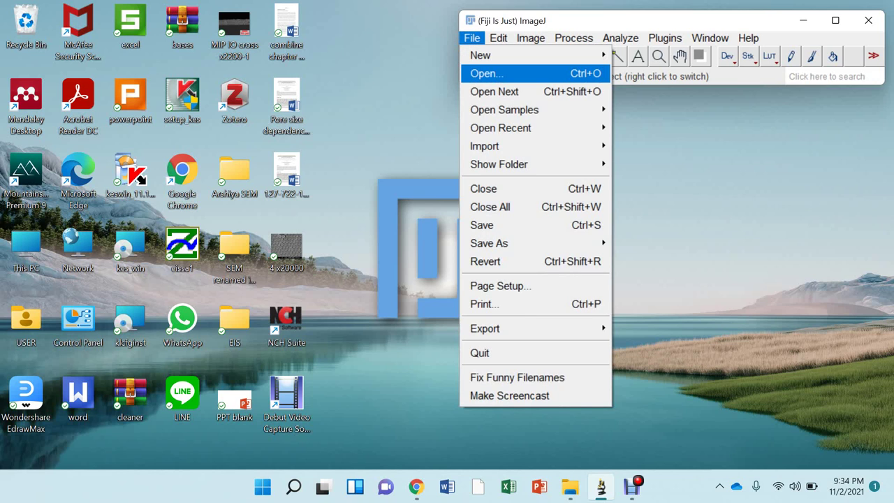
pyautogui.press('Return')
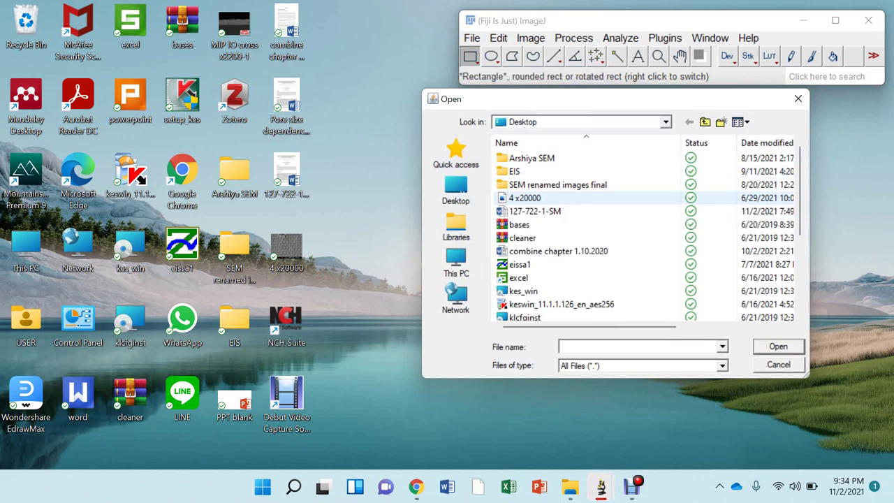
pyautogui.doubleClick(524, 198)
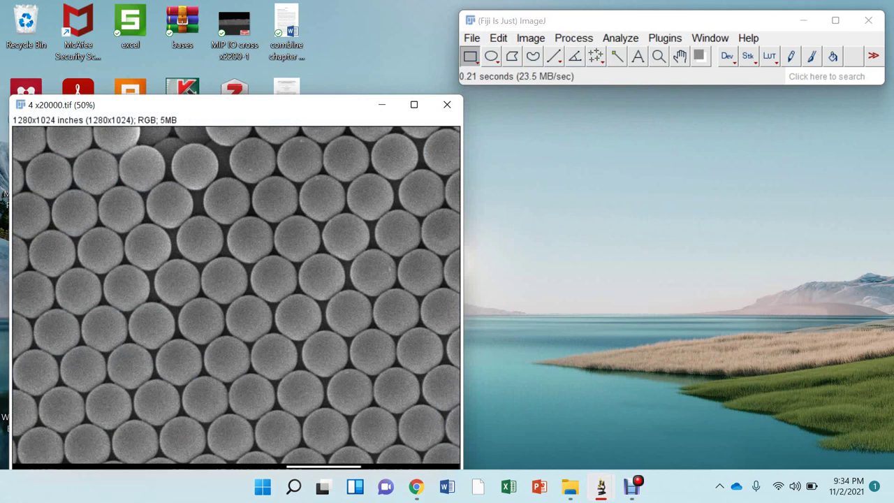
pyautogui.moveTo(377, 106); pyautogui.dragTo(365, 29)
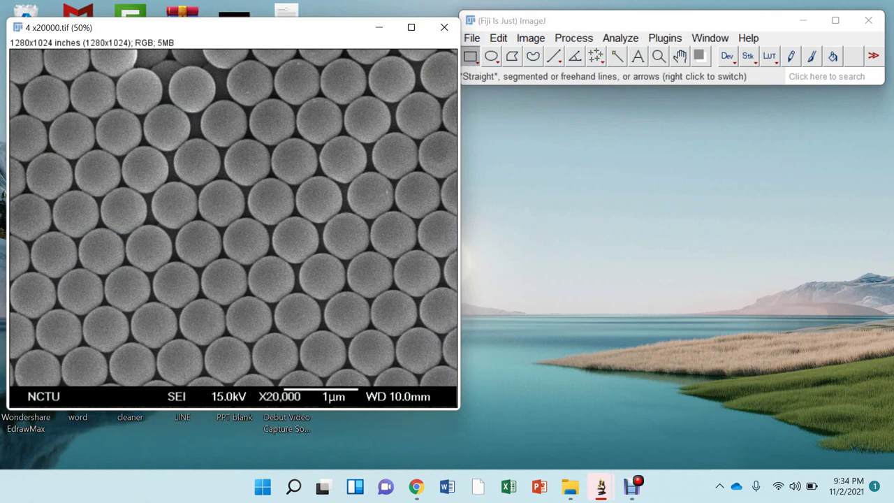
# Draw a straight line selection along the 1 µm scale bar of the SEM image
pyautogui.click(554, 56)
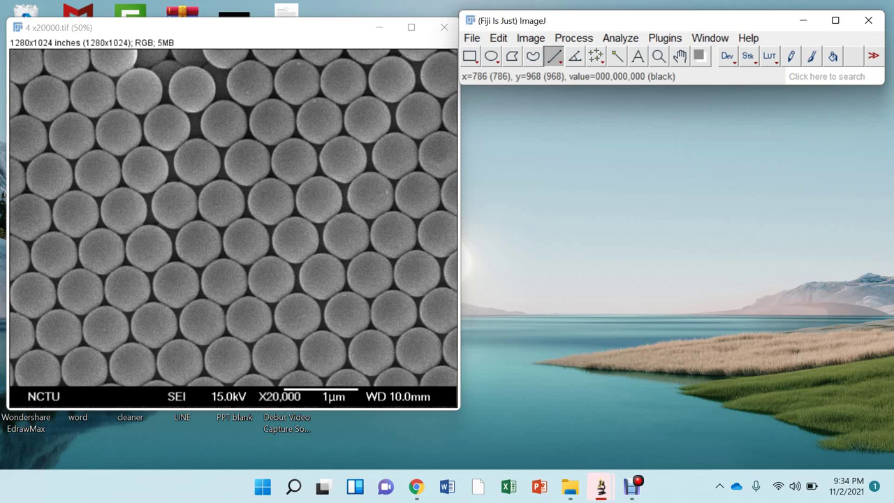
pyautogui.click(285, 390)
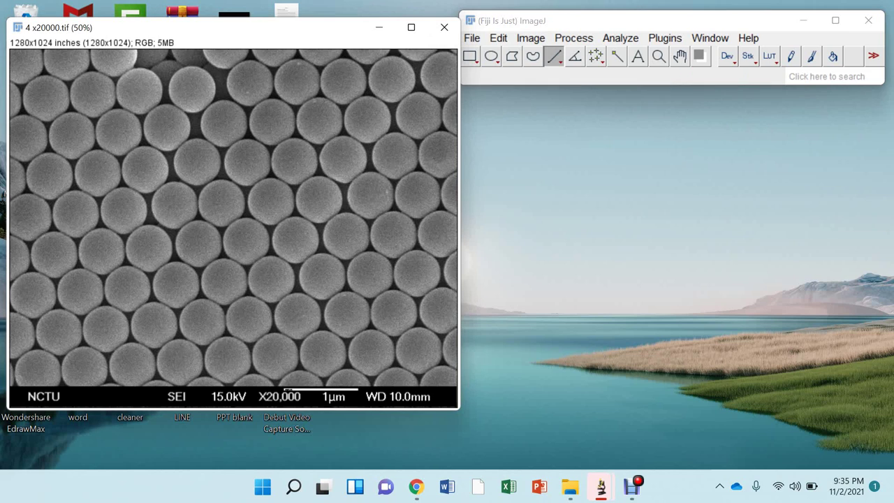
pyautogui.moveTo(302, 390); pyautogui.dragTo(355, 390)
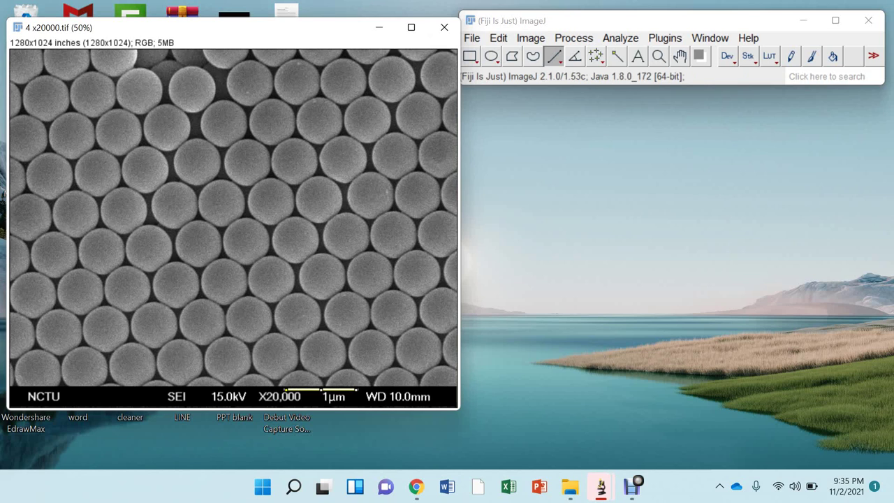
# Move the right end of the line onto the upper-right corner of the 1 µm scale bar
pyautogui.press('+')
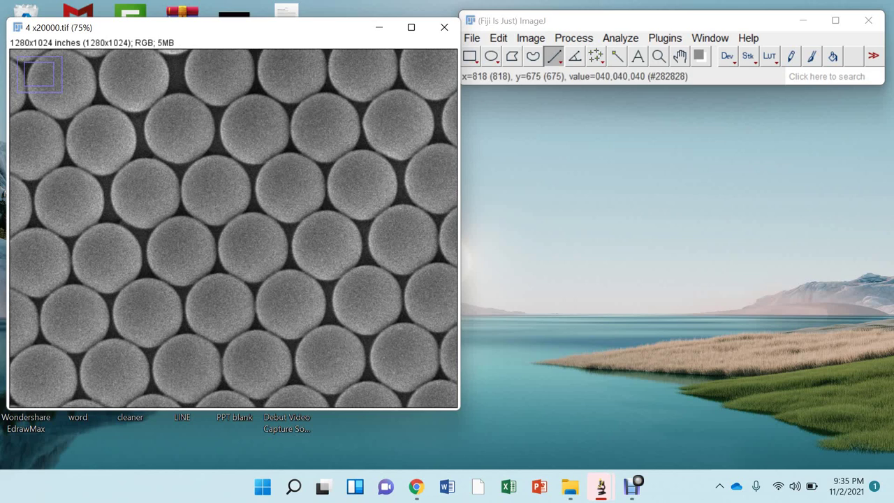
pyautogui.press('-')
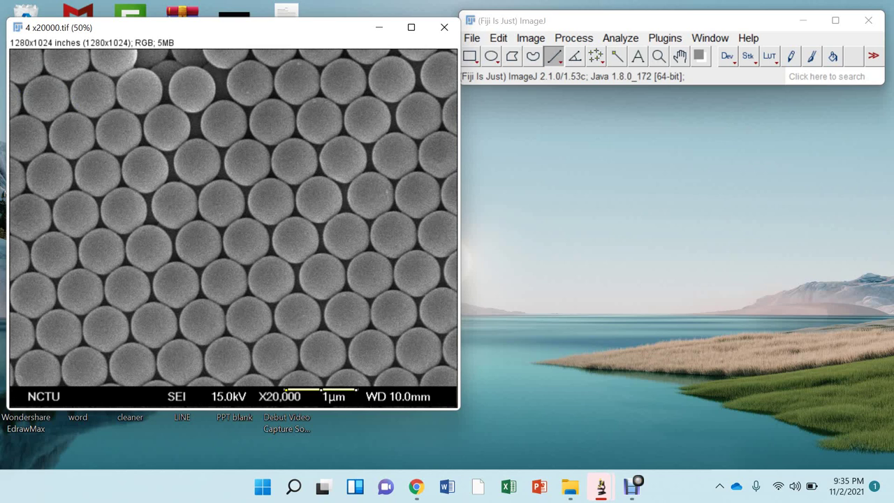
pyautogui.press('+')
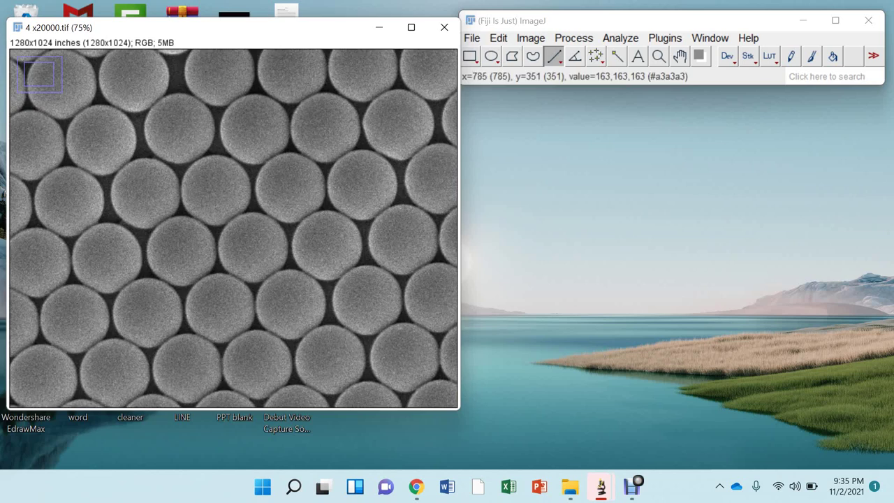
pyautogui.press('-')
pyautogui.press('-')
pyautogui.press('+')
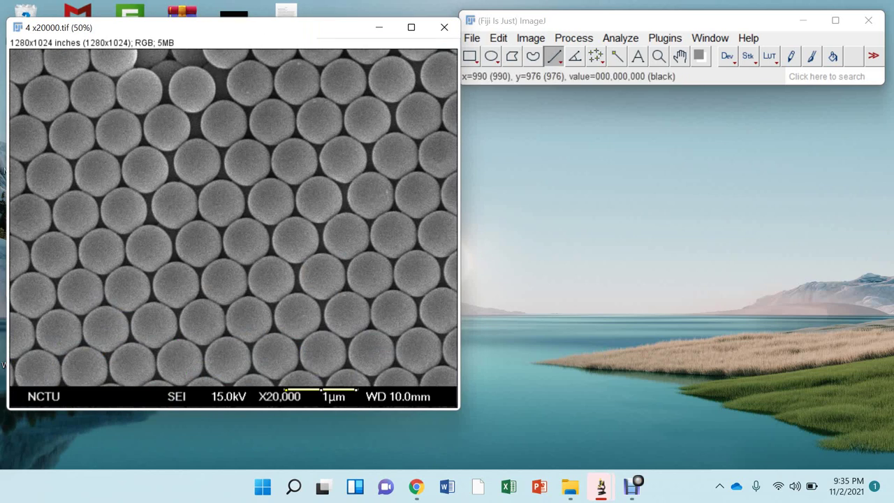
pyautogui.press('+')
pyautogui.press('+')
pyautogui.press('+')
pyautogui.press('+')
pyautogui.press('+')
pyautogui.press('+')
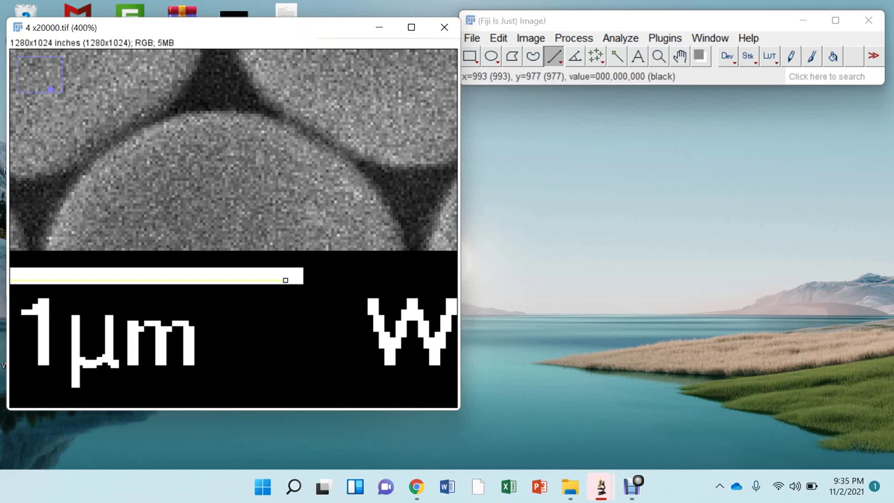
pyautogui.moveTo(285, 280); pyautogui.dragTo(301, 271)
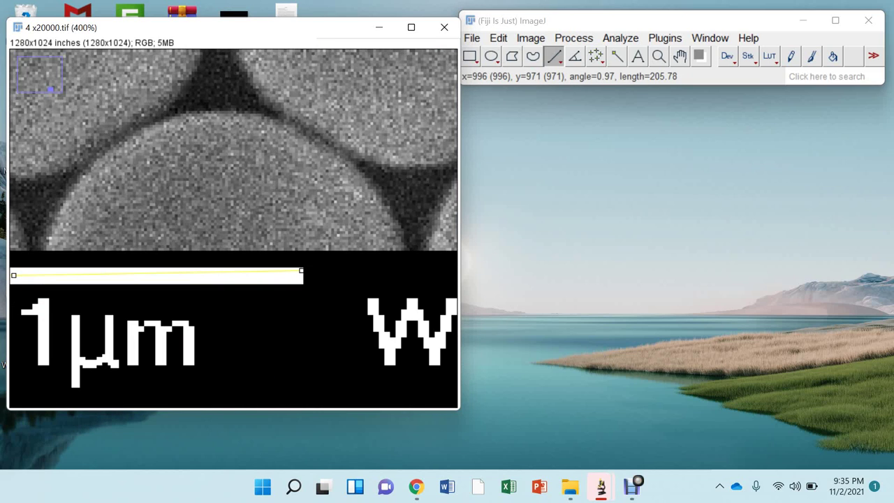
pyautogui.press('+')
pyautogui.press('+')
pyautogui.press('+')
pyautogui.press('+')
pyautogui.press('+')
pyautogui.press('+')
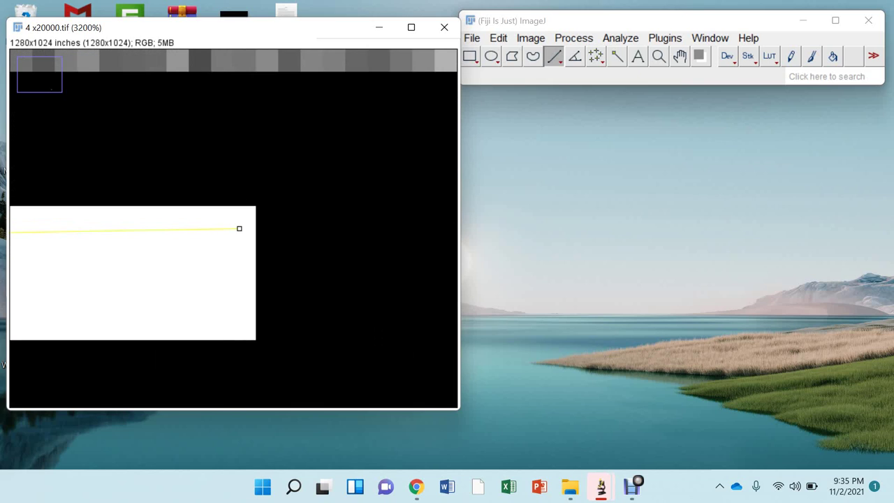
pyautogui.moveTo(239, 228); pyautogui.dragTo(253, 207)
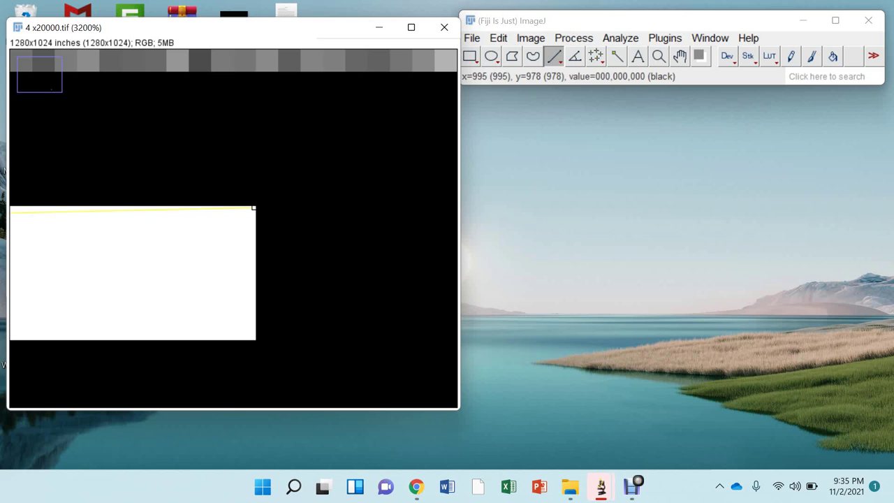
# Anchor one end of the line on the scale bar's upper-left corner and bring its other end near the bar's upper edge
pyautogui.press('-')
pyautogui.press('-')
pyautogui.press('-')
pyautogui.press('-')
pyautogui.press('-')
pyautogui.press('-')
pyautogui.press('-')
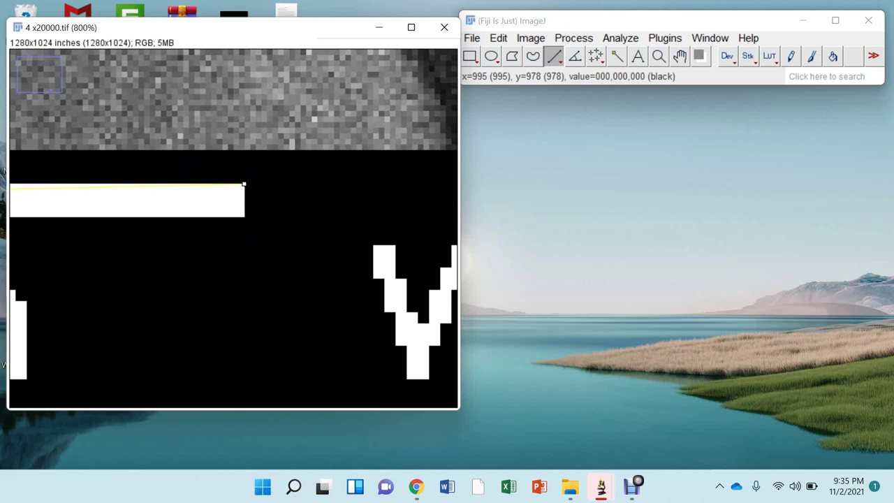
pyautogui.press('-')
pyautogui.press('-')
pyautogui.press('-')
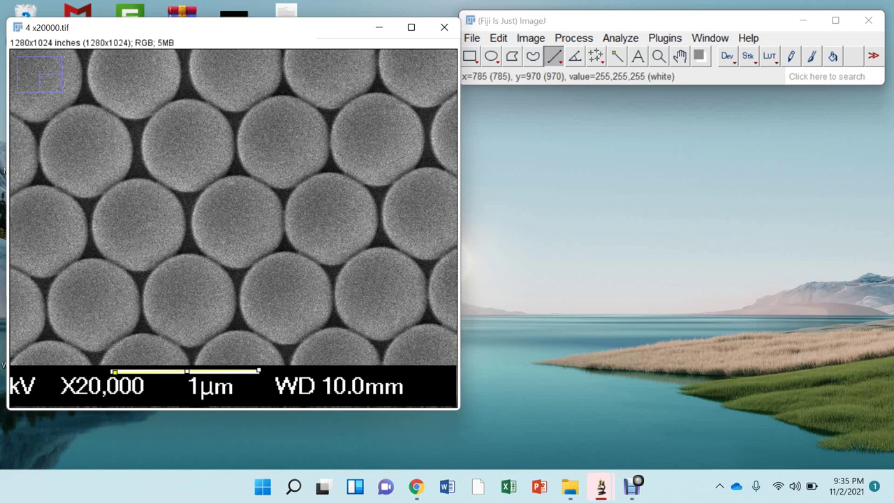
pyautogui.press('+')
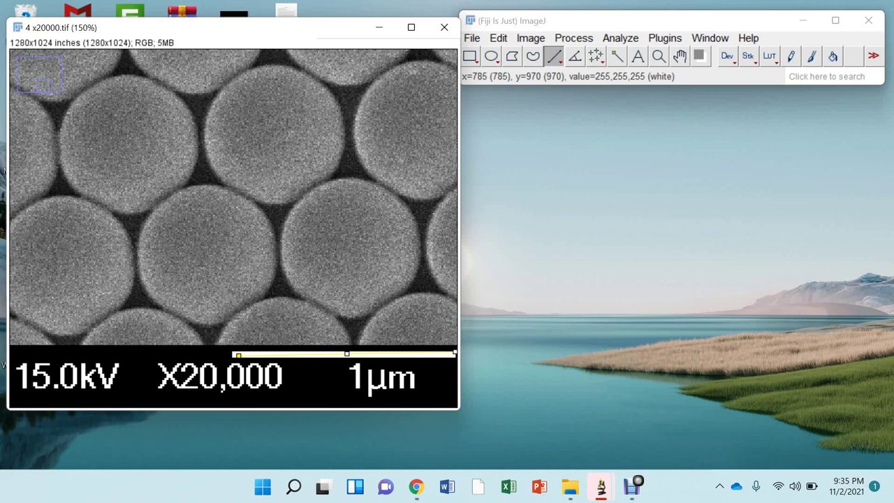
pyautogui.press('+')
pyautogui.press('+')
pyautogui.press('+')
pyautogui.press('+')
pyautogui.press('+')
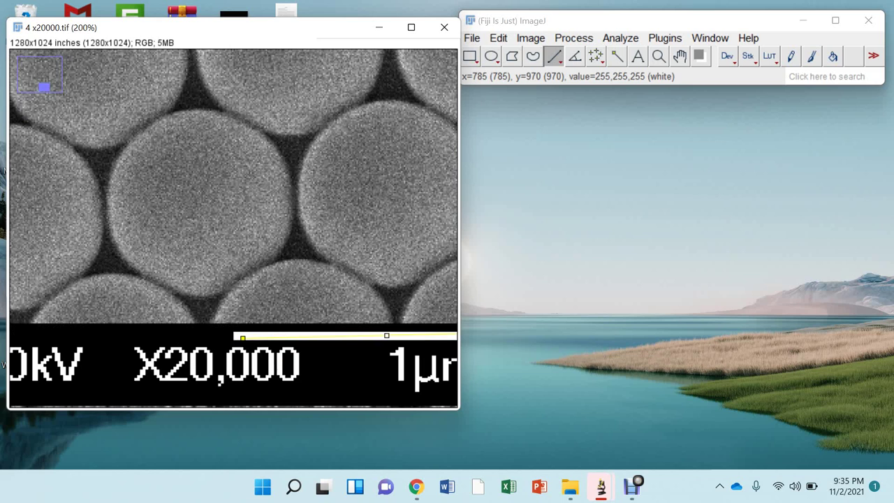
pyautogui.press('+')
pyautogui.press('+')
pyautogui.press('+')
pyautogui.press('+')
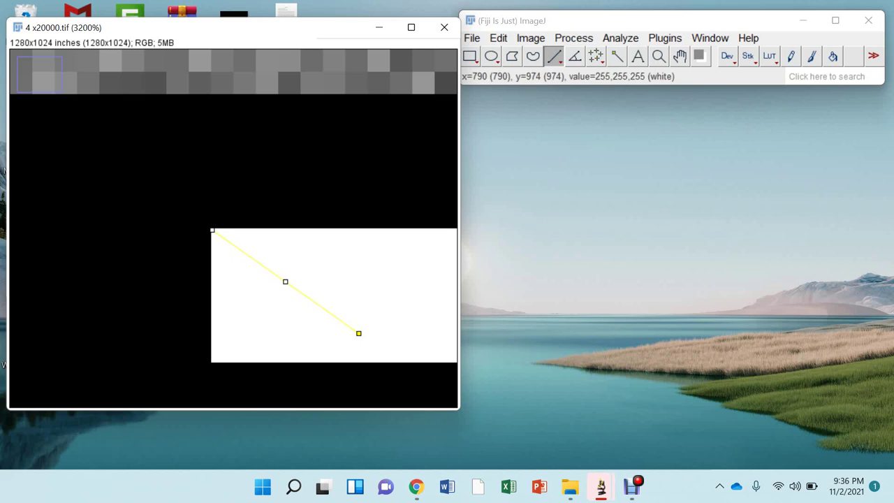
pyautogui.moveTo(358, 333); pyautogui.dragTo(429, 242)
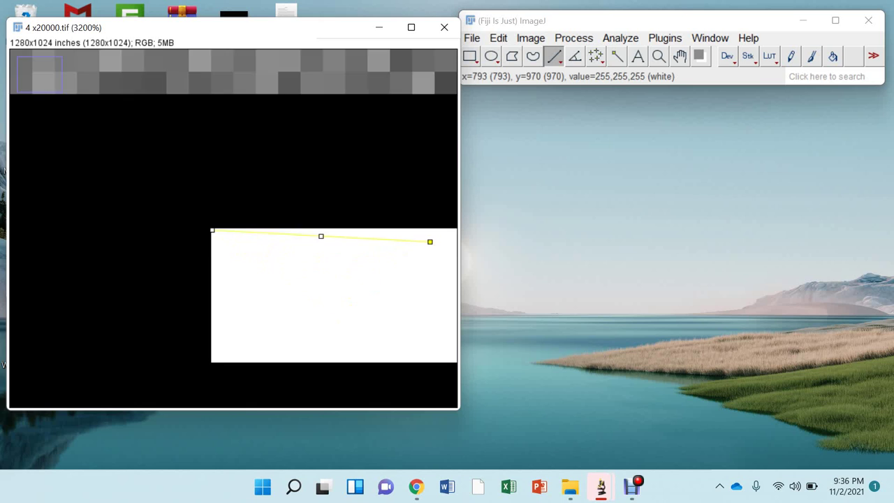
# Extend the short line along the scale bar to near its right end, about 212 pixels long
pyautogui.press('-')
pyautogui.press('-')
pyautogui.press('-')
pyautogui.press('-')
pyautogui.press('-')
pyautogui.press('-')
pyautogui.press('-')
pyautogui.press('-')
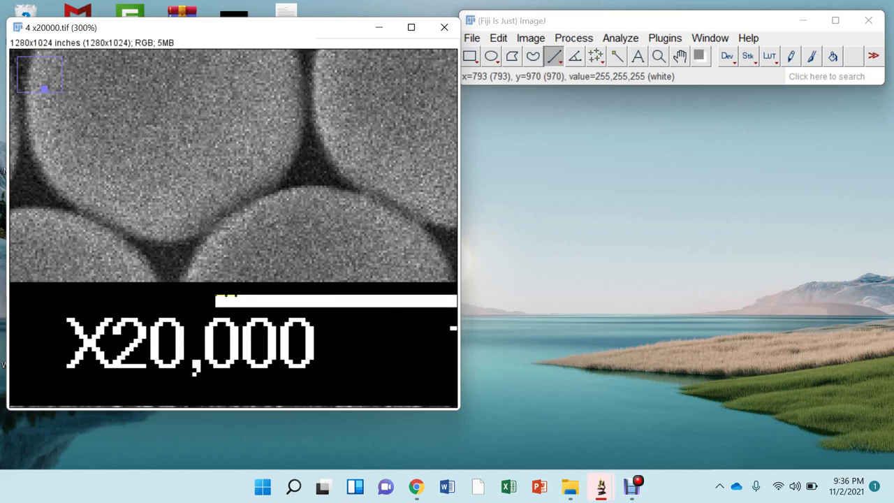
pyautogui.press('-')
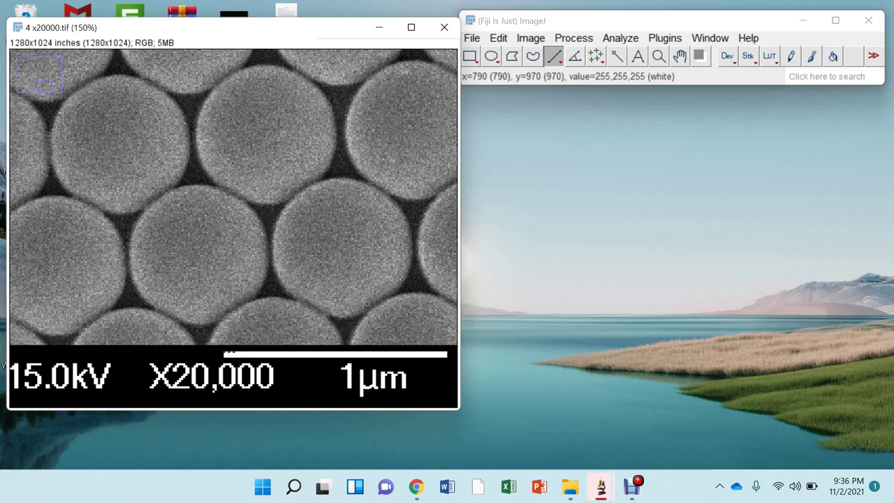
pyautogui.moveTo(224, 353); pyautogui.dragTo(446, 352)
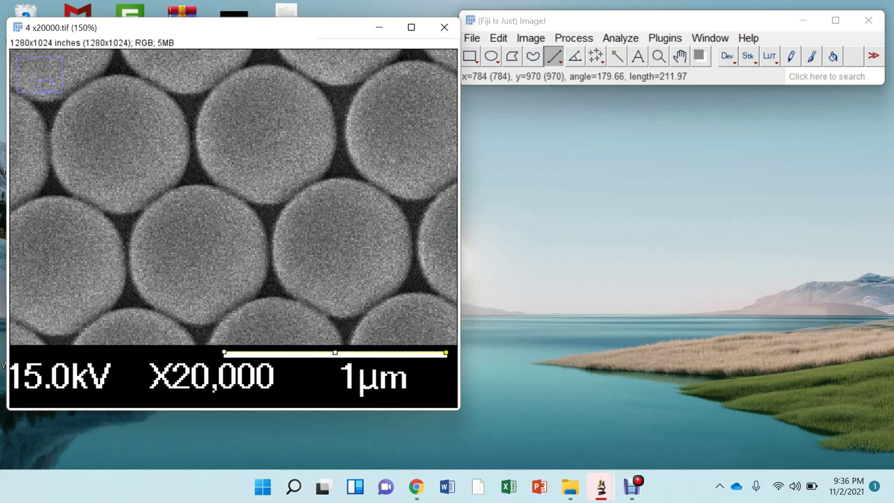
# Align the line's right end with the scale bar's upper-right corner and check the fit of its left end
pyautogui.press('+')
pyautogui.press('+')
pyautogui.press('+')
pyautogui.press('+')
pyautogui.press('+')
pyautogui.press('+')
pyautogui.press('+')
pyautogui.press('+')
pyautogui.press('+')
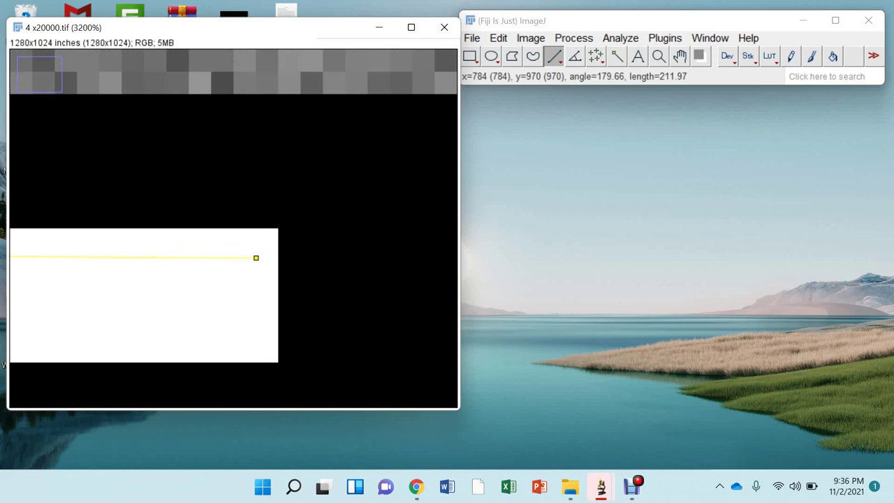
pyautogui.moveTo(256, 258); pyautogui.dragTo(275, 230)
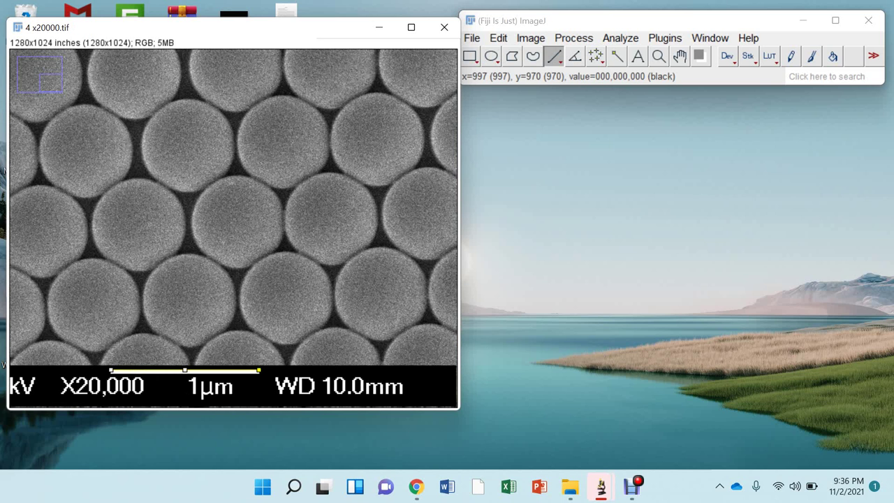
pyautogui.press('+')
pyautogui.press('+')
pyautogui.press('+')
pyautogui.press('+')
pyautogui.press('+')
pyautogui.press('+')
pyautogui.press('+')
pyautogui.press('+')
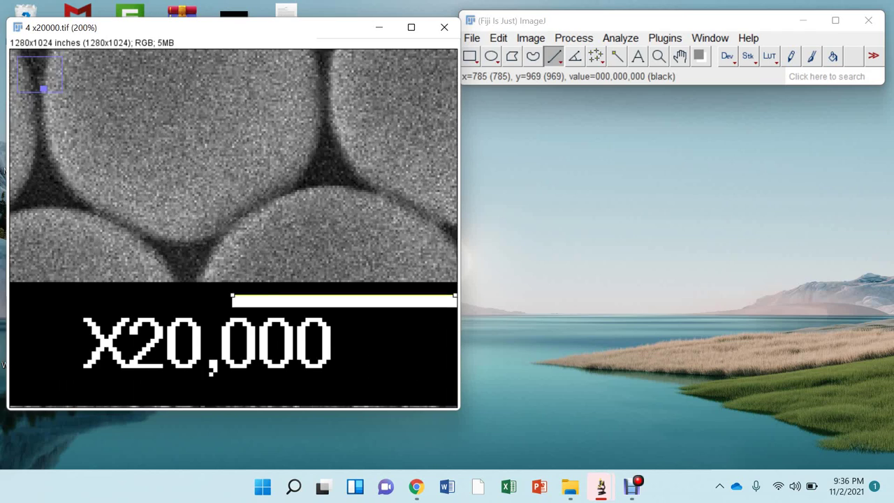
pyautogui.press('-')
pyautogui.press('-')
pyautogui.press('-')
pyautogui.press('-')
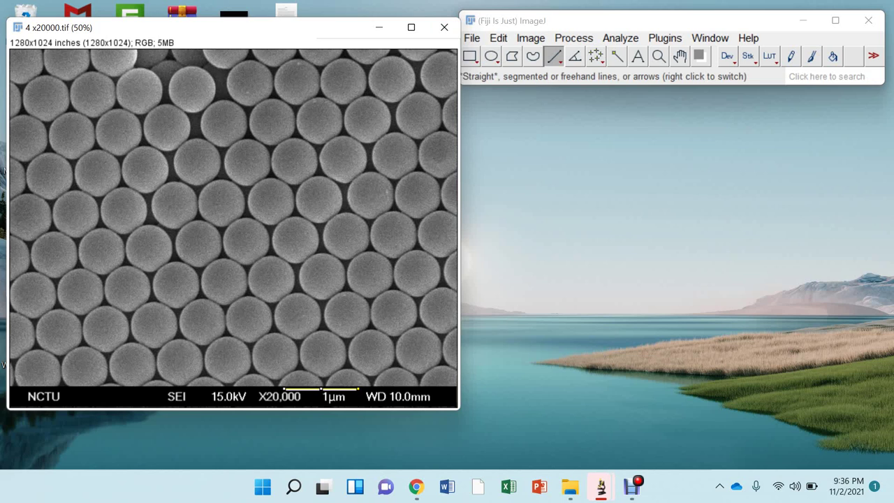
pyautogui.click(531, 39)
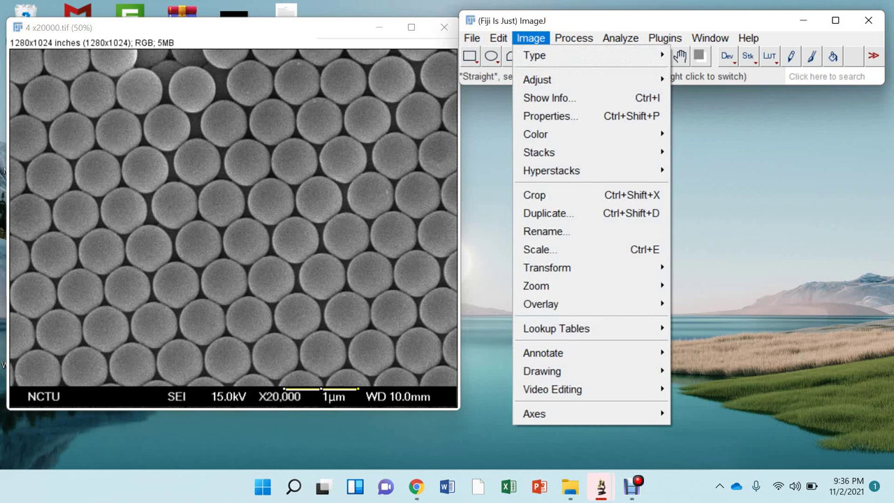
pyautogui.click(620, 37)
pyautogui.click(620, 38)
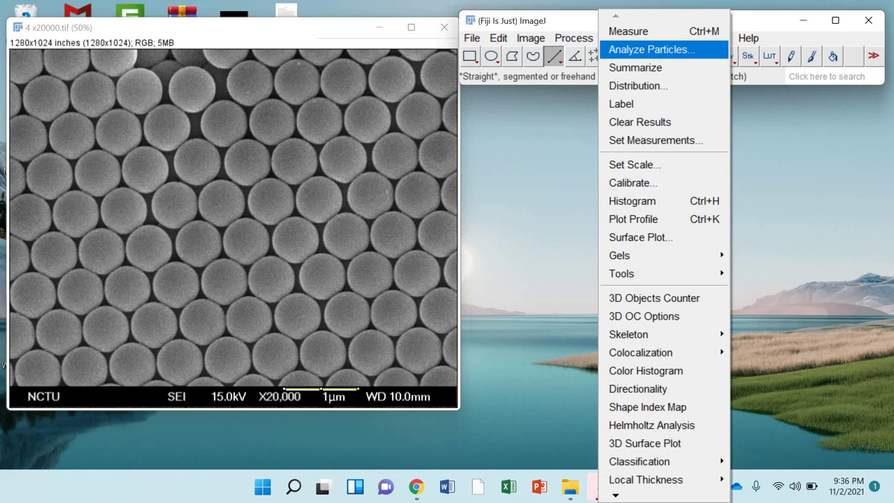
pyautogui.click(594, 61)
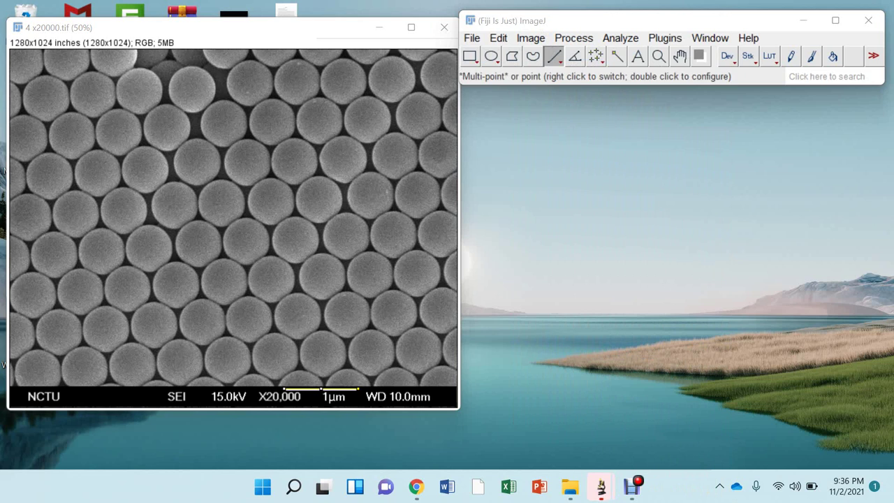
# Set the image scale from the traced scale-bar line, with a known distance of 1 and um as the unit of length
pyautogui.click(620, 39)
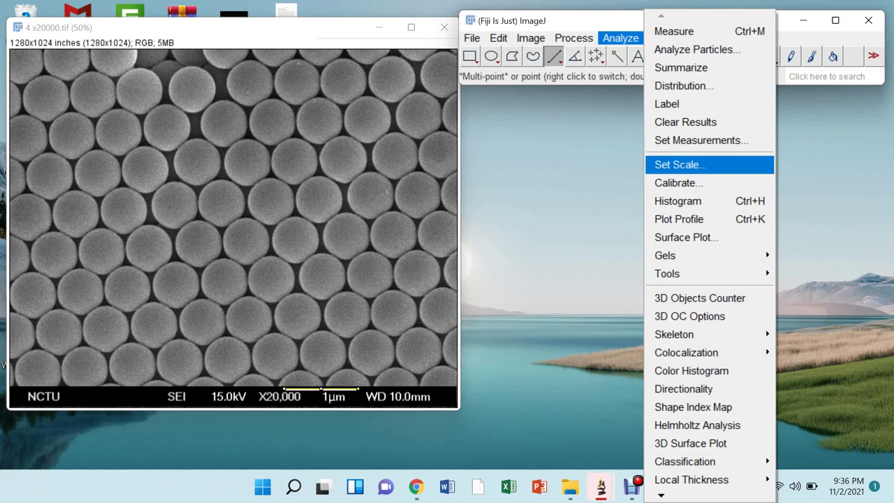
pyautogui.press('Return')
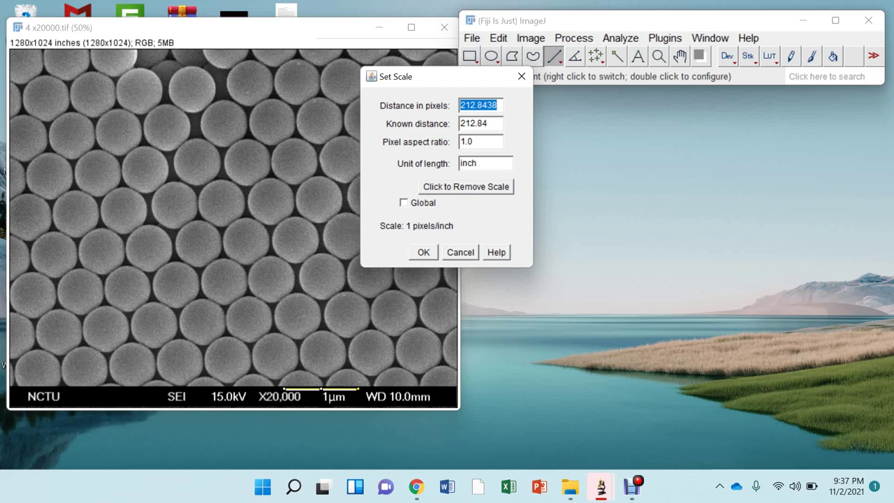
pyautogui.press('Tab')
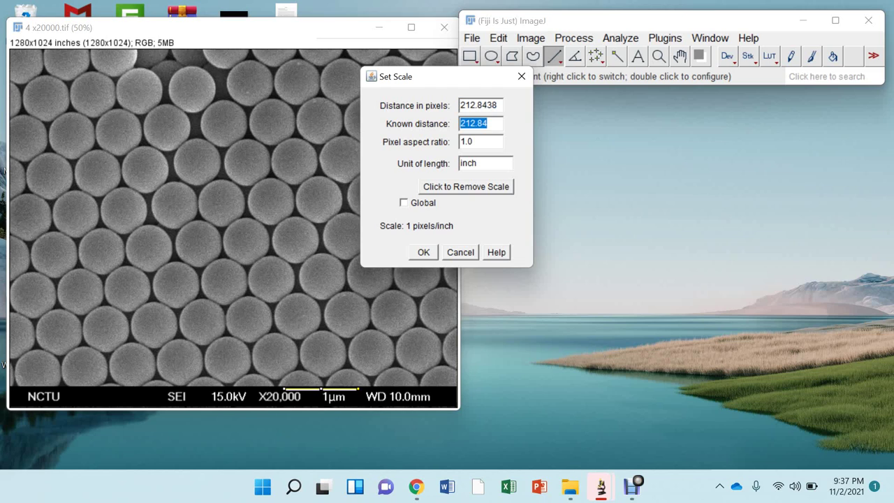
pyautogui.write('1')
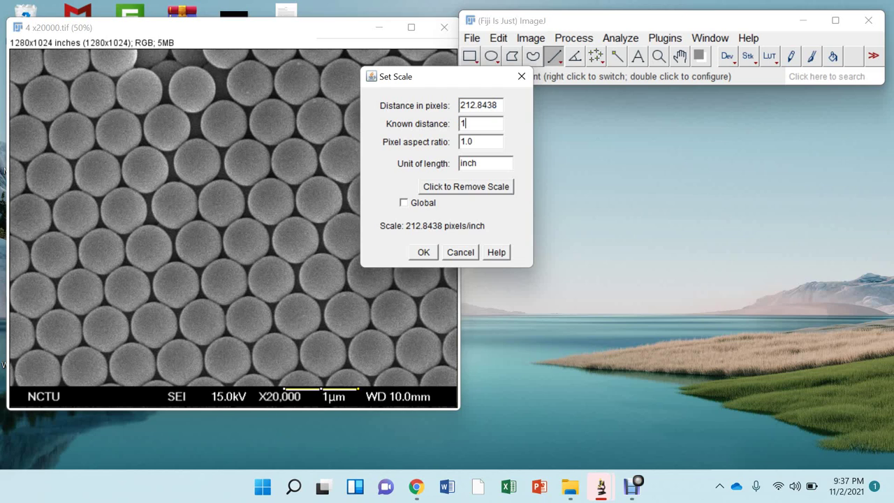
pyautogui.doubleClick(469, 164)
pyautogui.write('um')
pyautogui.press('Return')
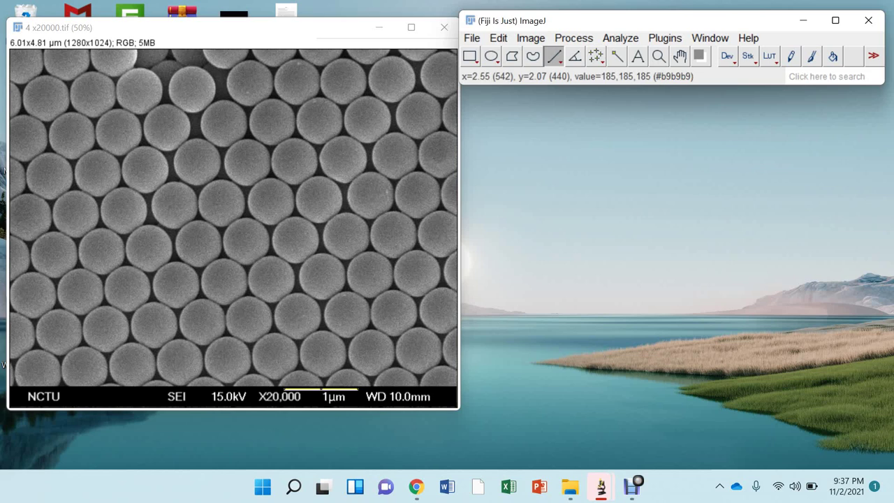
# Measure the diameters of three separate spheres near the image centre with straight lines, recording each measurement in the results table
pyautogui.moveTo(199, 203); pyautogui.dragTo(243, 204)
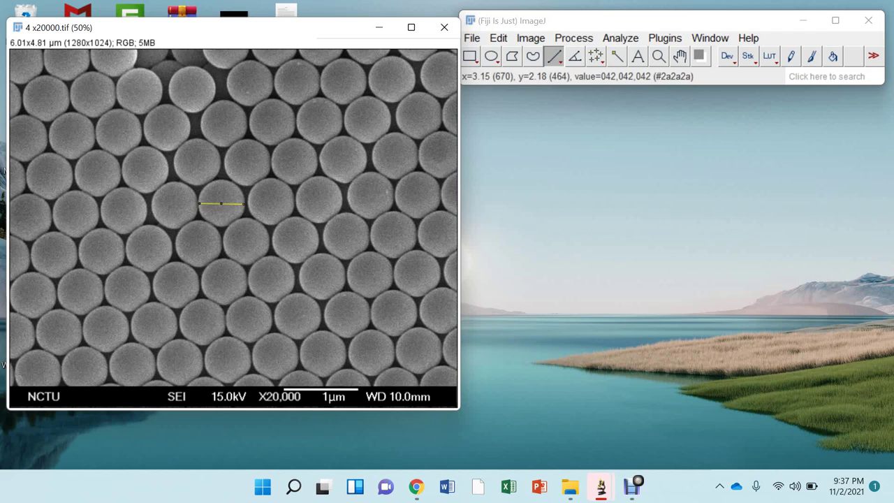
pyautogui.hotkey('ctrl', 'm')
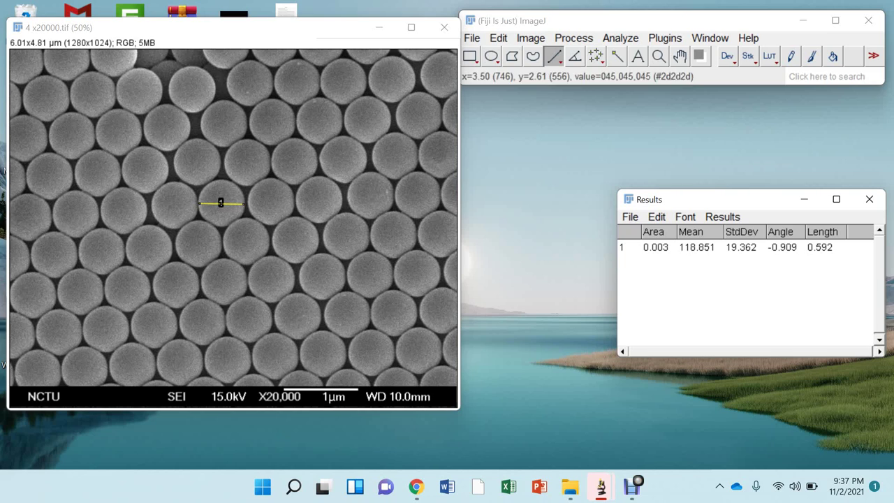
pyautogui.moveTo(273, 244); pyautogui.dragTo(317, 233)
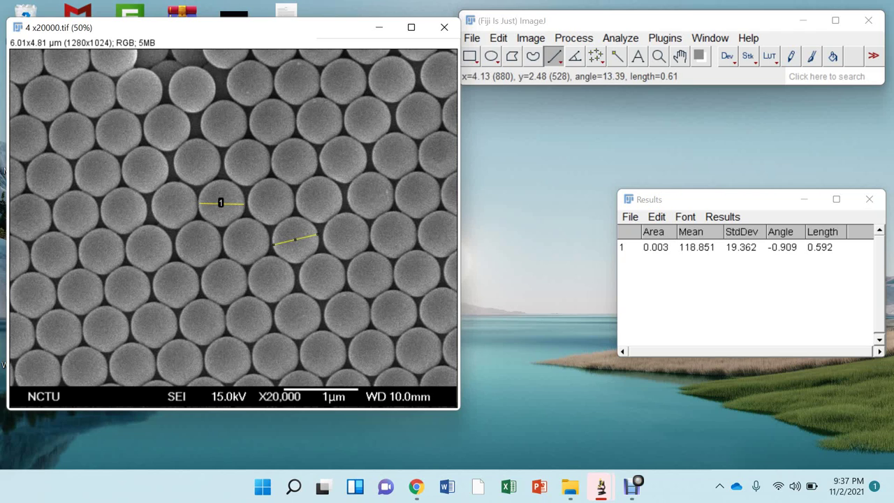
pyautogui.hotkey('ctrl', 'm')
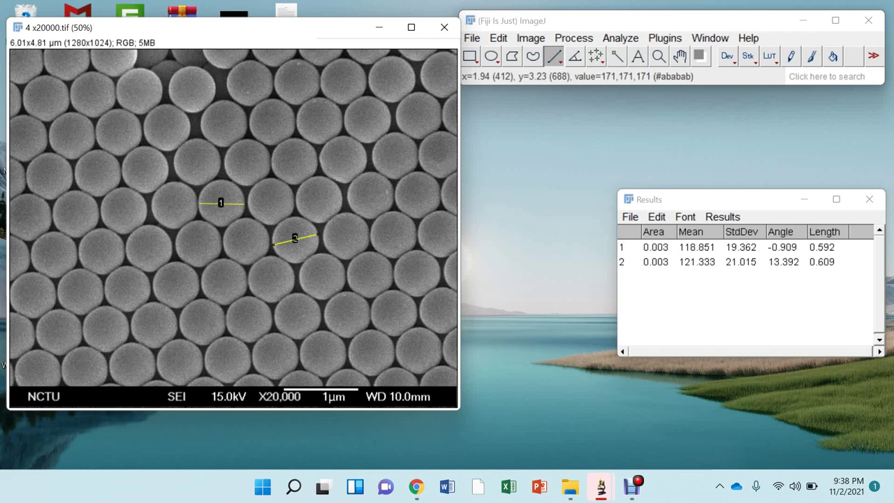
pyautogui.moveTo(153, 289); pyautogui.dragTo(197, 280)
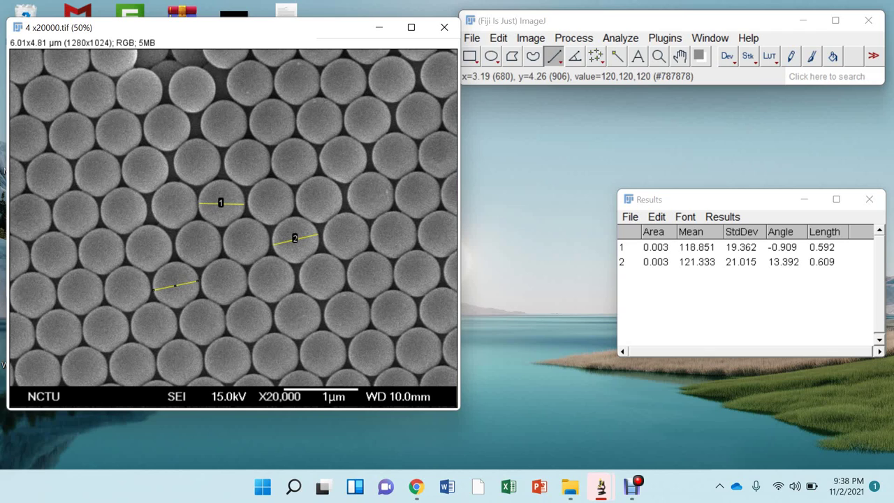
pyautogui.hotkey('ctrl', 'm')
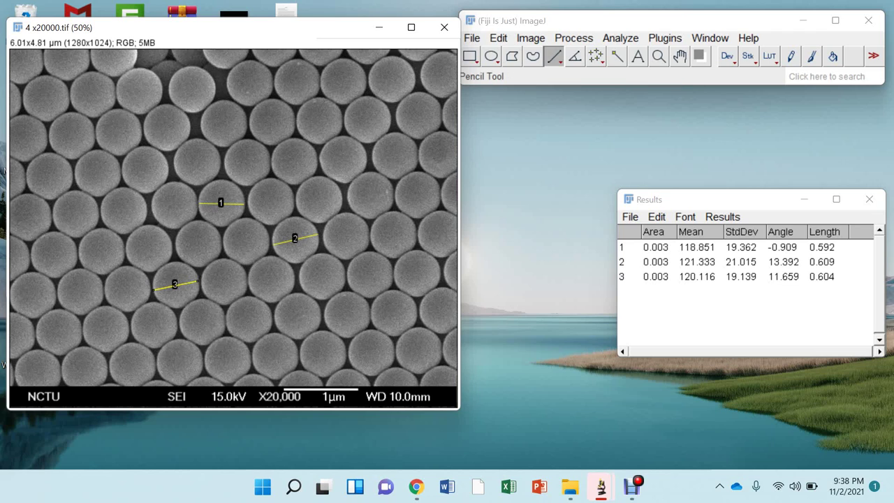
pyautogui.moveTo(633, 487)
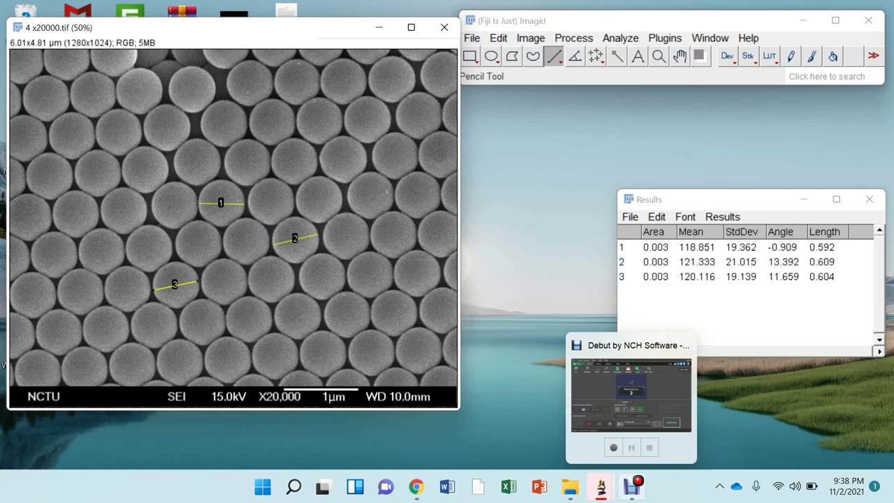